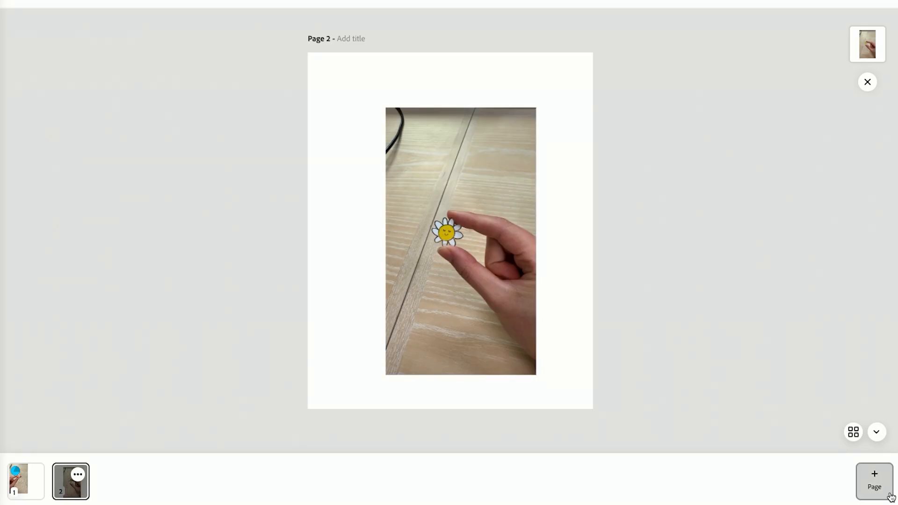
- Add a third page in the same size as the existing pages
left_click(874, 481)
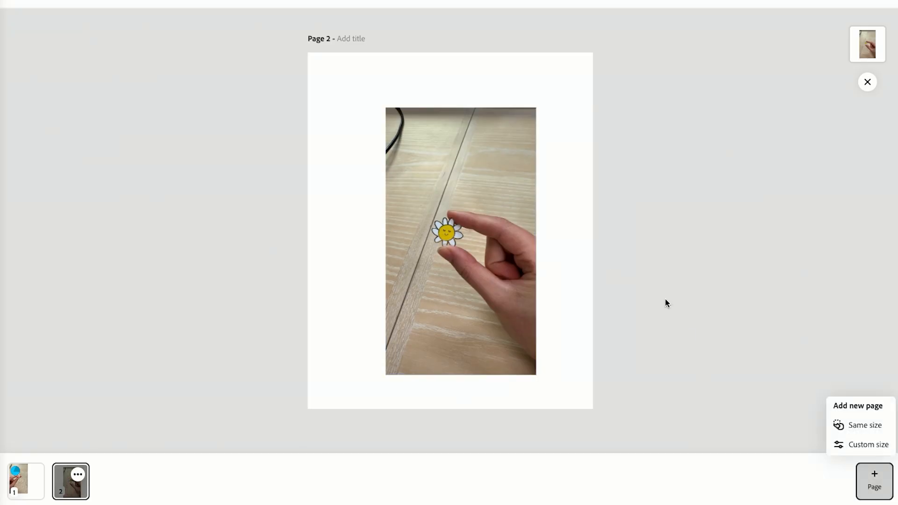
left_click(857, 426)
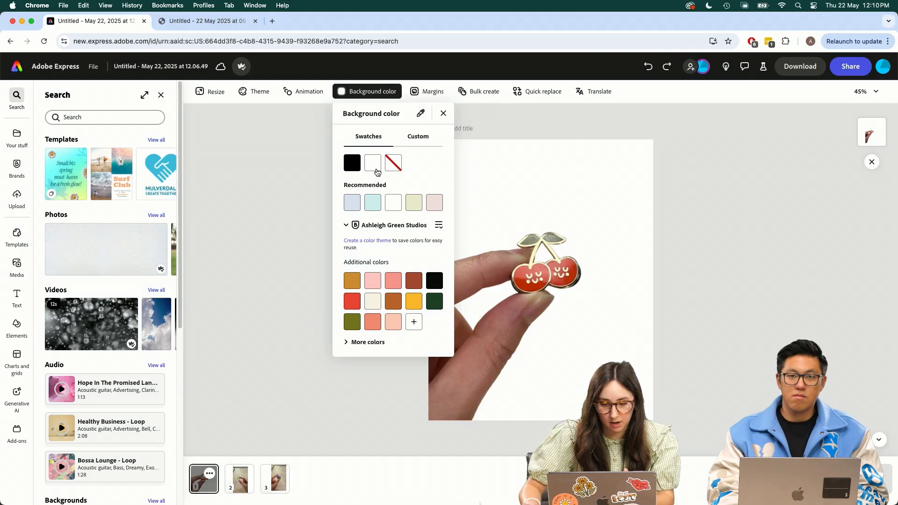
- Set the background of page 1 to the light pink brand color
left_click(351, 227)
left_click(347, 227)
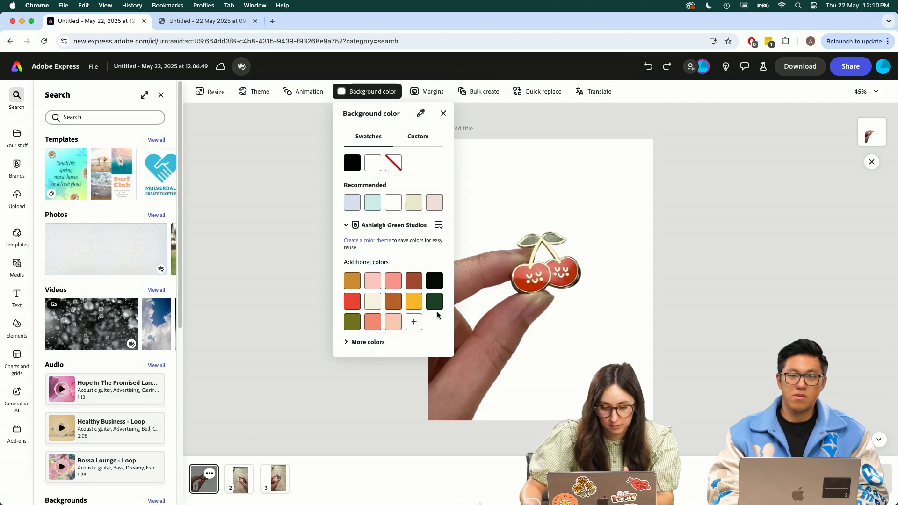
left_click(372, 280)
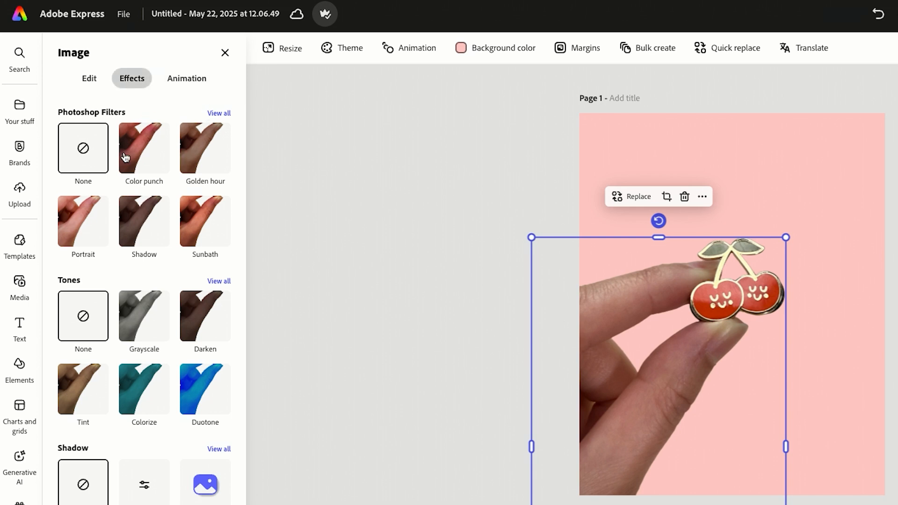
left_click(139, 151)
left_click(196, 152)
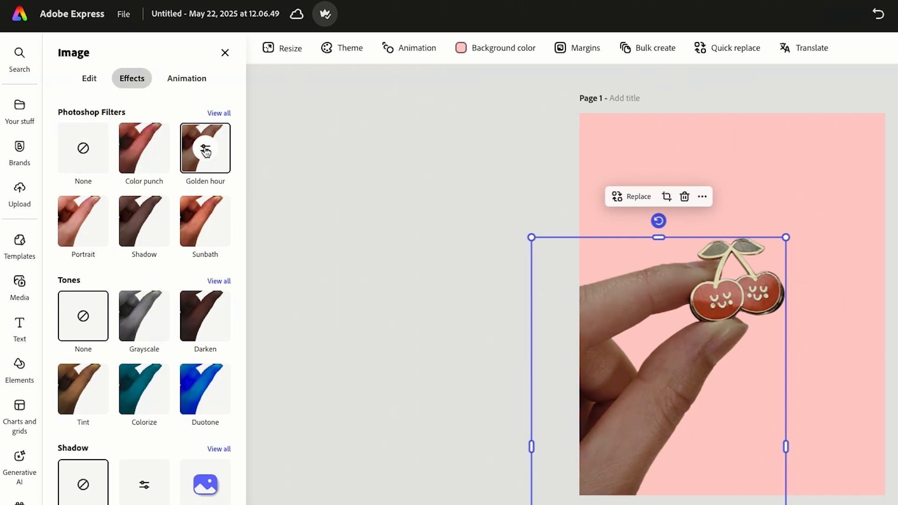
left_click(131, 248)
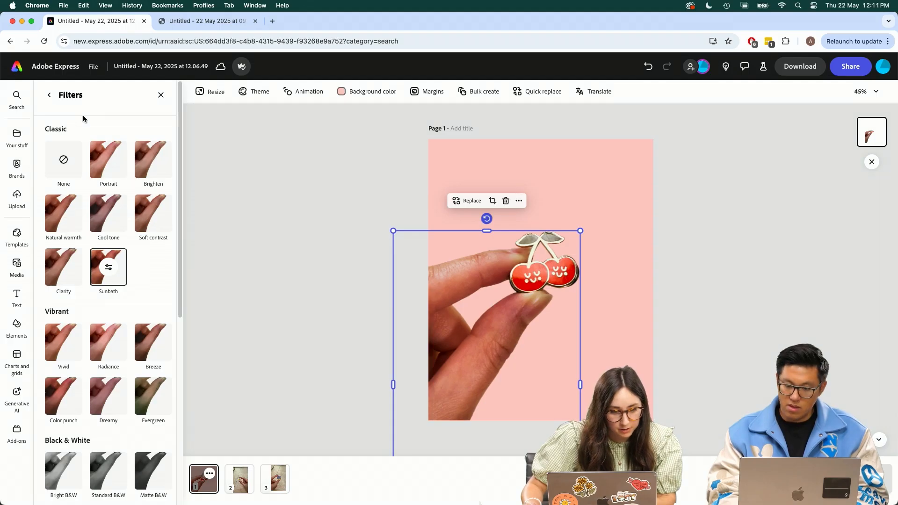
left_click(61, 161)
left_click(49, 94)
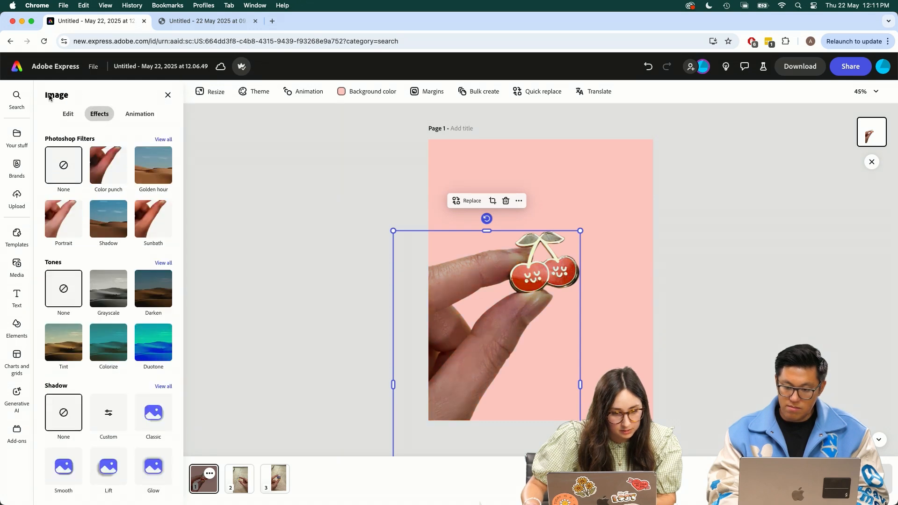
- Apply the Portrait filter to the cherry pin photo on page 1
left_click(73, 220)
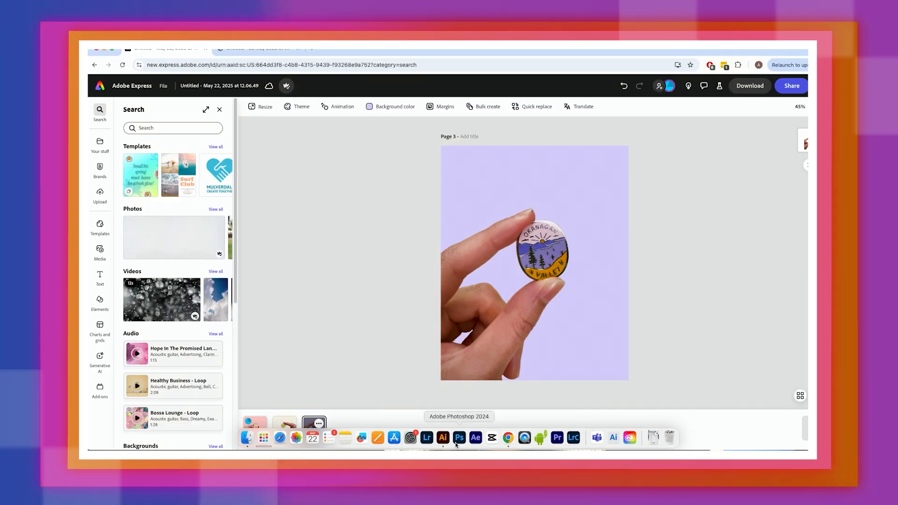
- Switch to Adobe Illustrator and draw short brush-stroke rays around the right side and bottom of the sun's circle
left_click(444, 438)
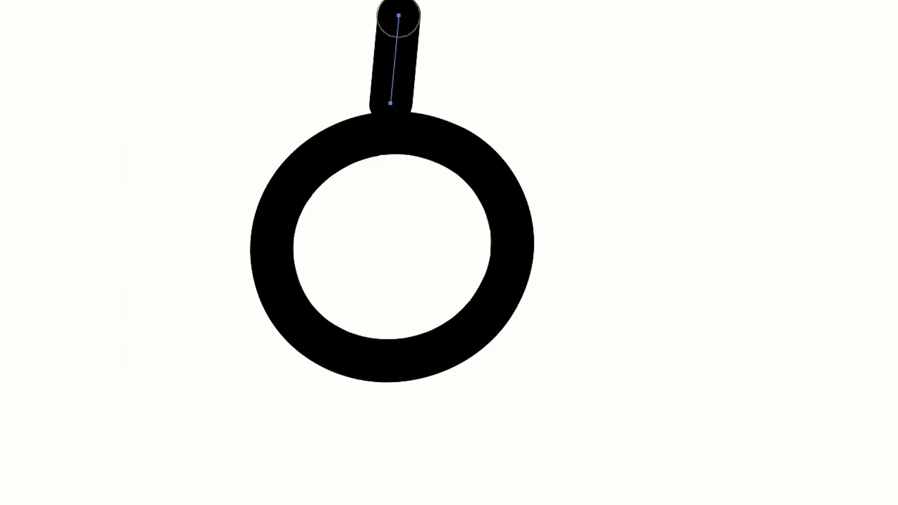
left_click_drag(521, 151, 595, 90)
left_click_drag(566, 286, 673, 280)
left_click_drag(519, 411, 581, 473)
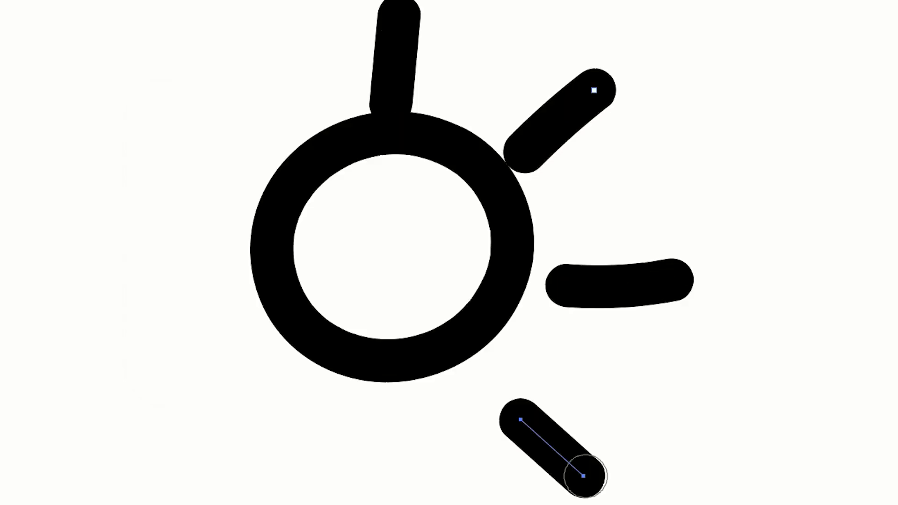
left_click_drag(360, 461, 363, 502)
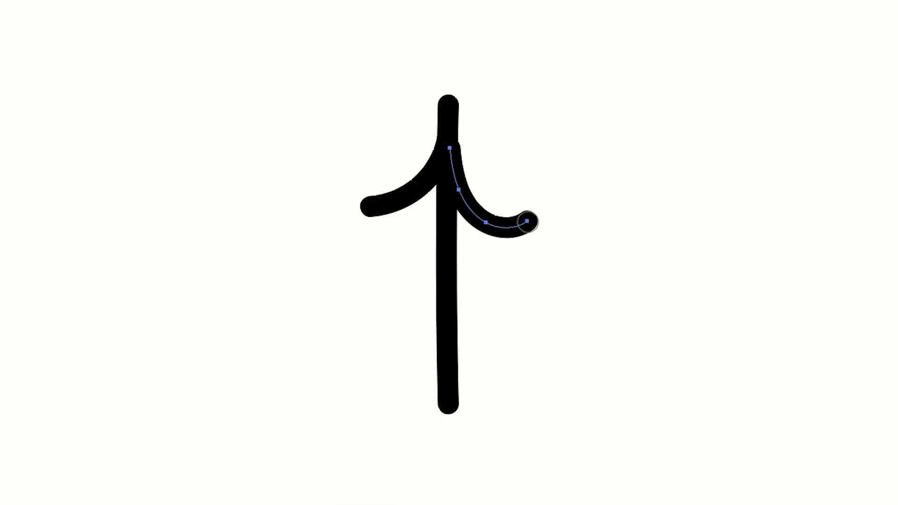
- Draw the middle and lower pairs of curved branches on both sides of the pine tree's trunk
left_click_drag(440, 252, 367, 301)
left_click_drag(445, 287, 523, 314)
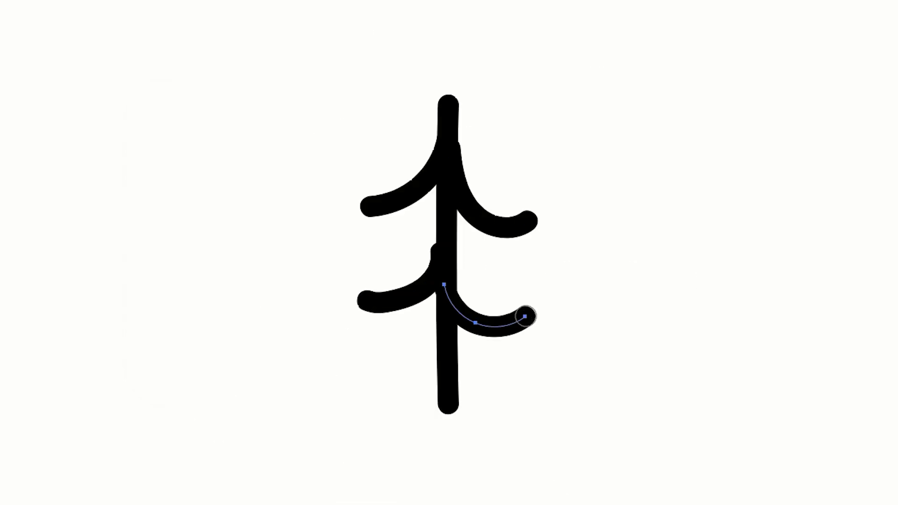
mouse_move(437, 367)
left_mouse_down()
mouse_move(381, 411)
mouse_move(351, 409)
left_mouse_up()
left_click_drag(445, 401, 509, 427)
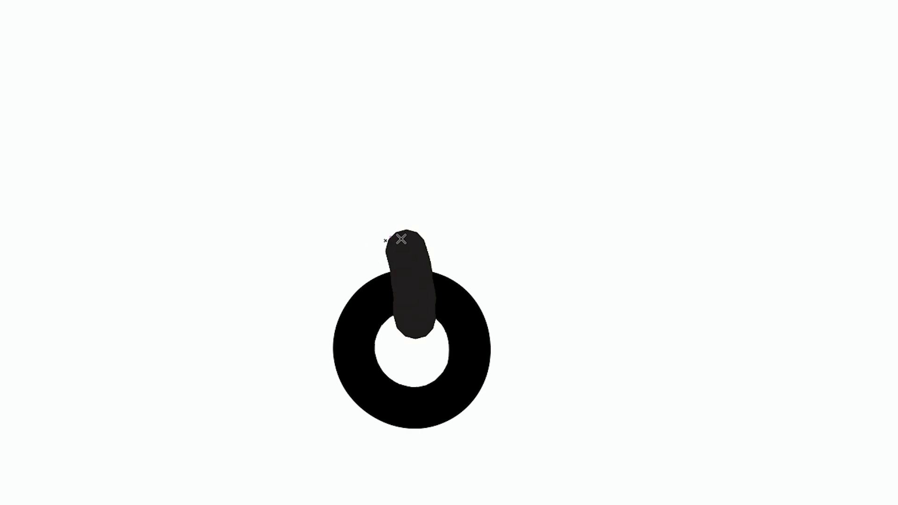
- Draw rounded petals around the central circle of the flower doodle
mouse_move(400, 239)
left_mouse_down()
mouse_move(316, 320)
mouse_move(258, 358)
mouse_move(371, 434)
left_mouse_up()
left_click_drag(460, 433, 519, 363)
- Line up the plus and x doodles in a row beside the cherry doodle
left_click_drag(460, 145, 404, 133)
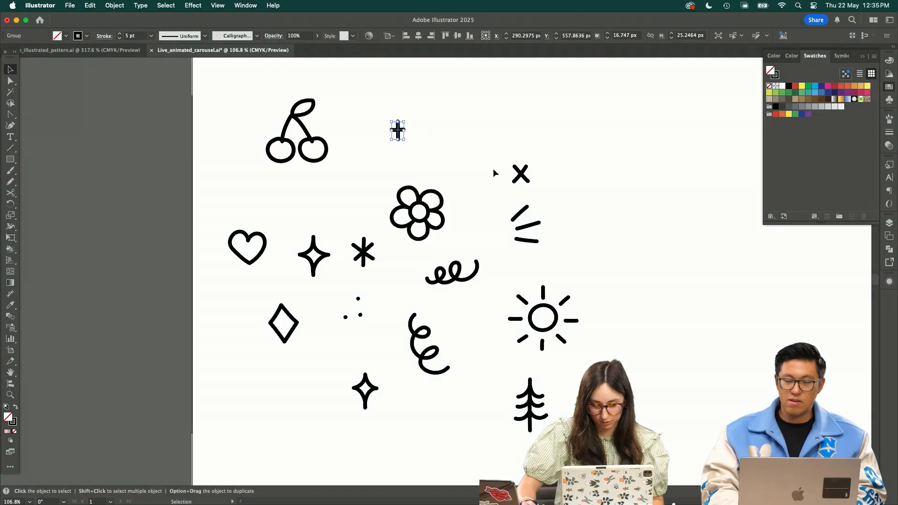
mouse_move(519, 177)
left_mouse_down()
mouse_move(503, 143)
mouse_move(474, 132)
left_mouse_up()
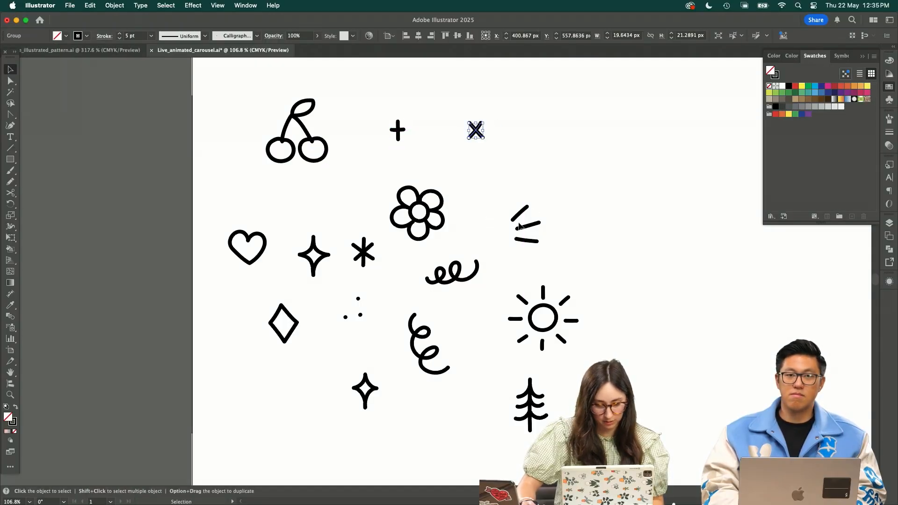
key("super+minus")
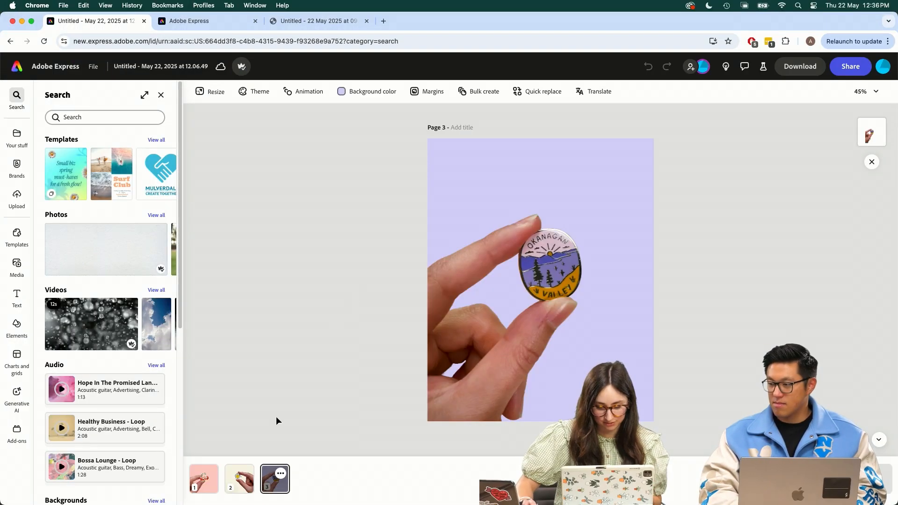
- On the Adobe Express home page, upload the Live_animated_carousel Illustrator file from Desktop > Adobe Live > May 22 and convert it to an Express file
key("ctrl+Tab")
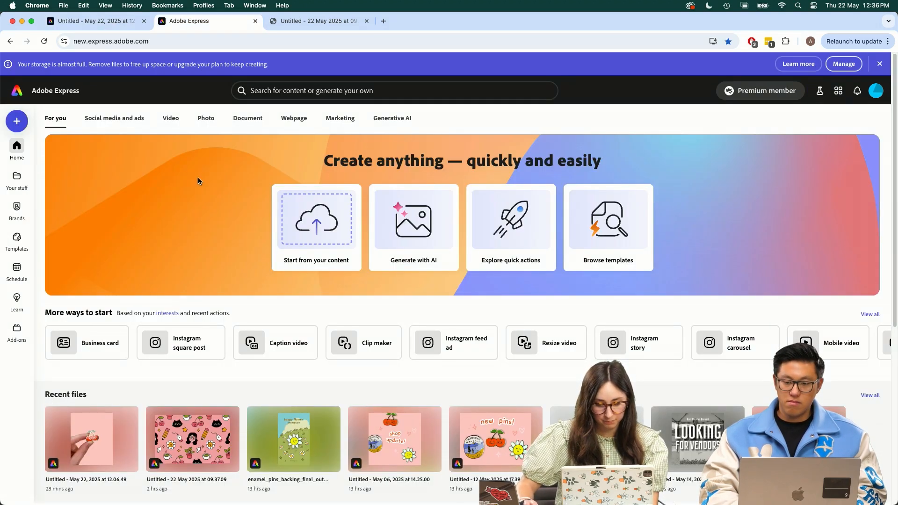
left_click(325, 217)
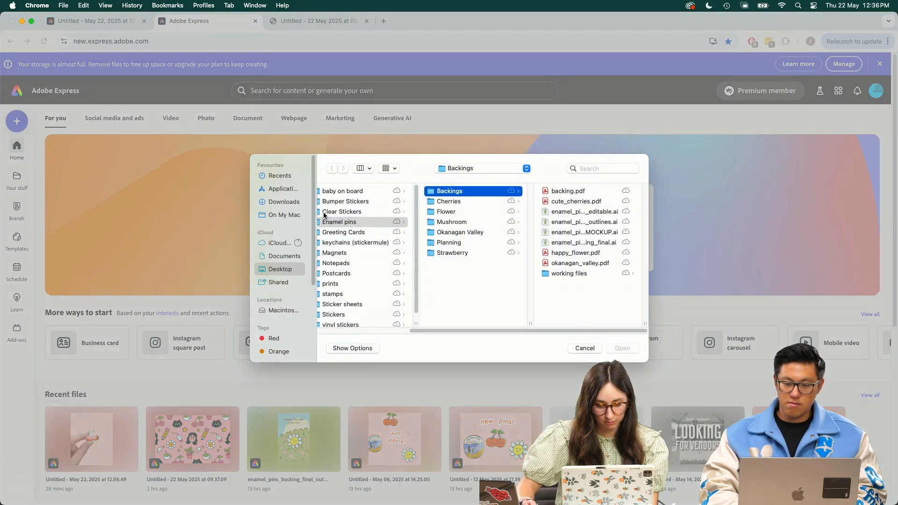
left_click(280, 269)
left_click(356, 201)
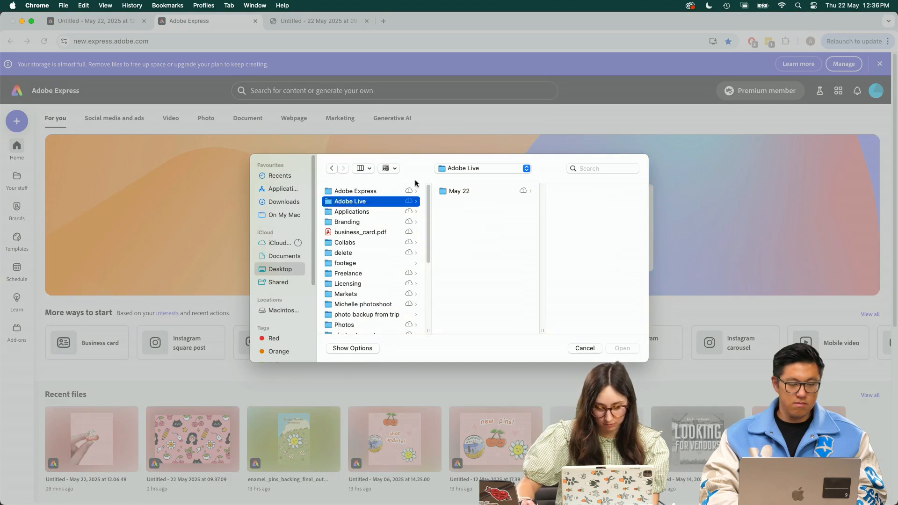
left_click(457, 192)
left_click(558, 195)
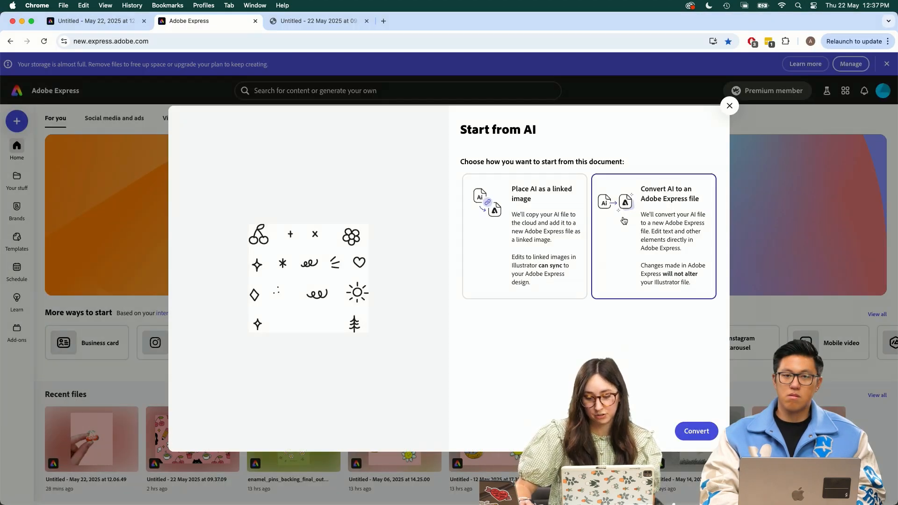
left_click(696, 431)
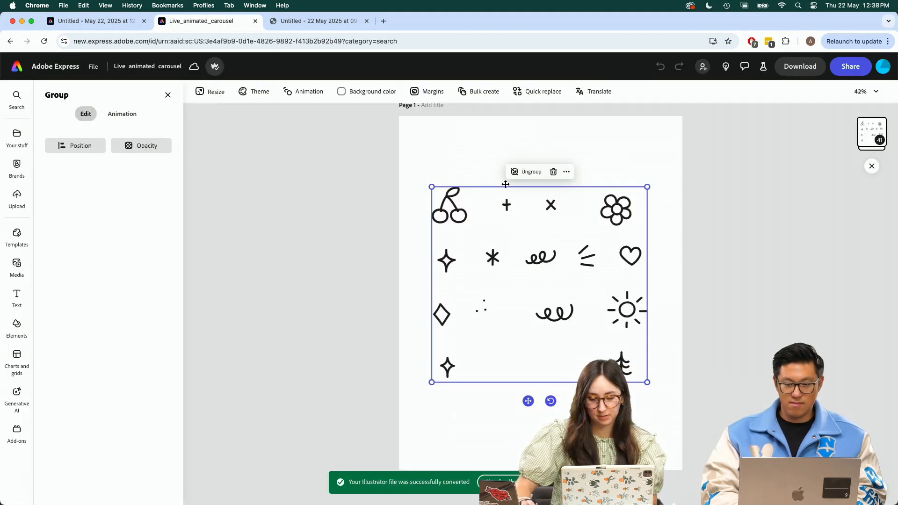
- Ungroup the imported doodles, testing the separation by moving one cherry circle and undoing that move
left_click(518, 176)
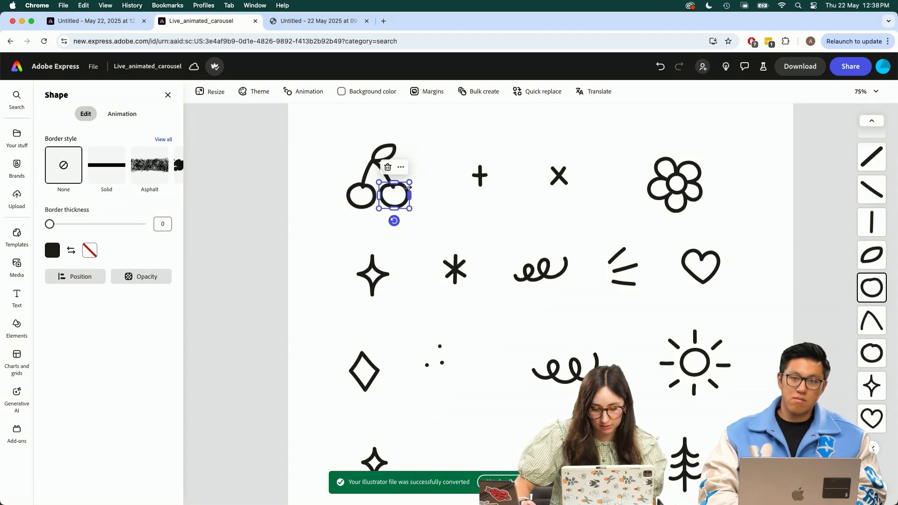
left_click_drag(405, 186, 448, 188)
key("super+z")
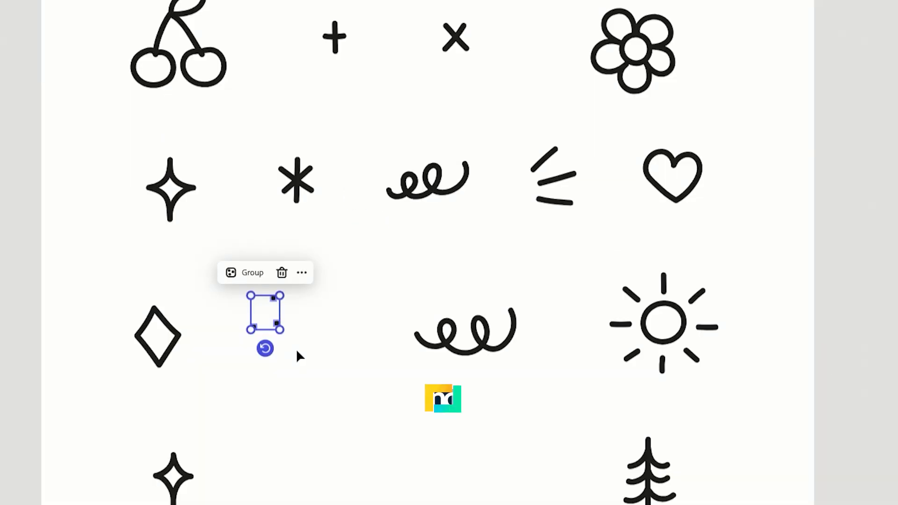
- Group the three dots, group the sun's circle with its rays, and select the pine tree's strokes
key("super+g")
left_click_drag(577, 254, 754, 405)
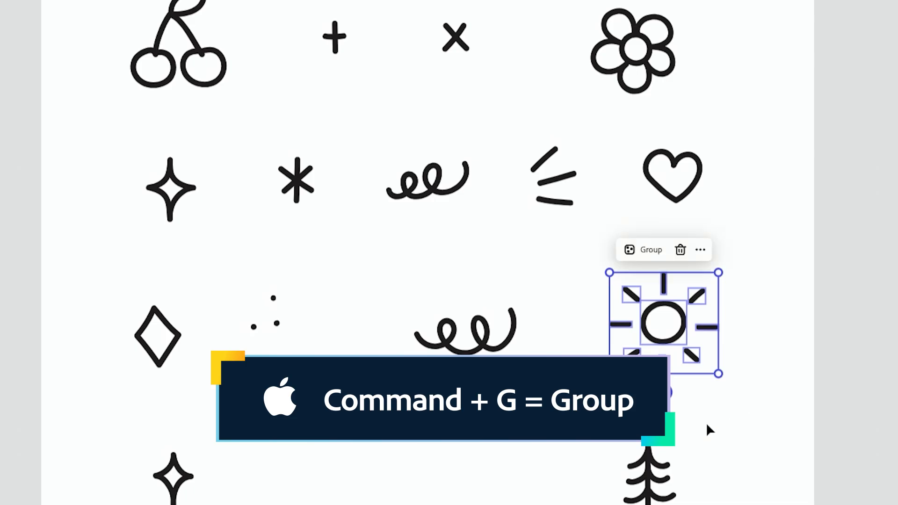
key("super+g")
left_click_drag(596, 447, 640, 497)
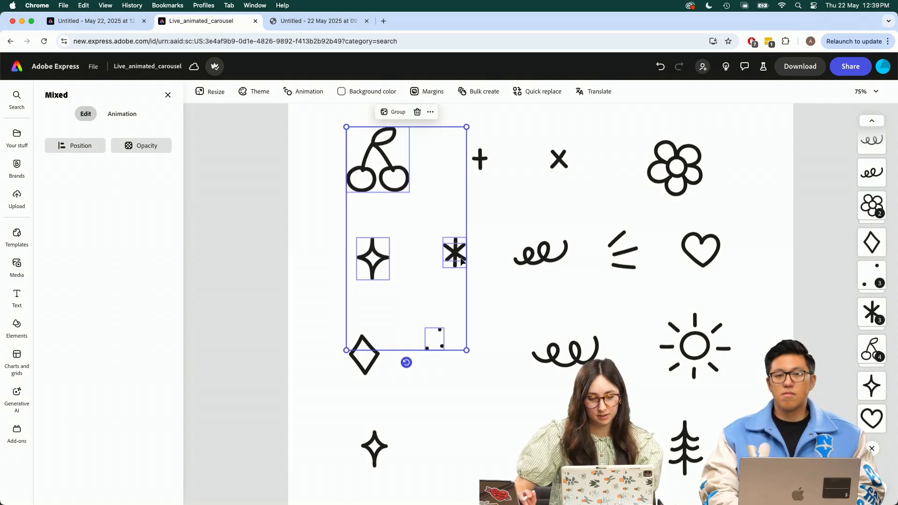
- Return to the pin carousel document and place a copy of the sparkle above and to the left of the original on page 1
left_click(110, 20)
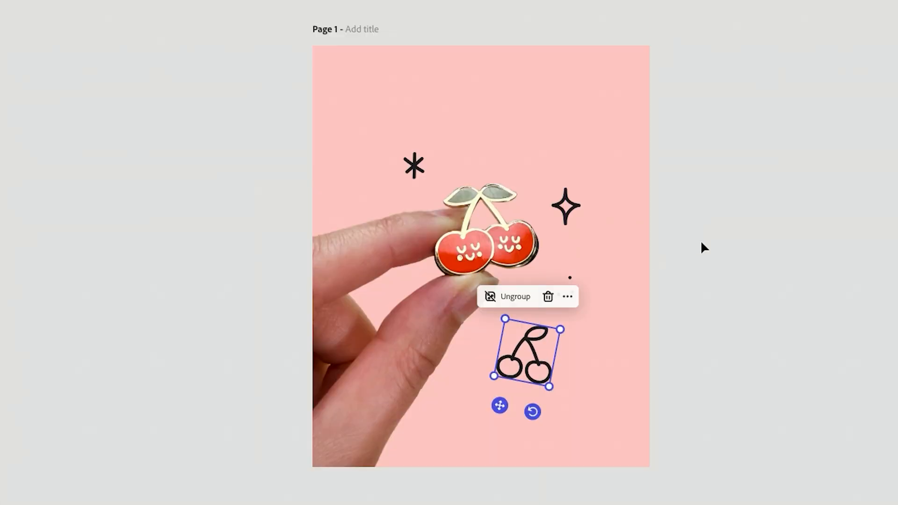
left_click(700, 240)
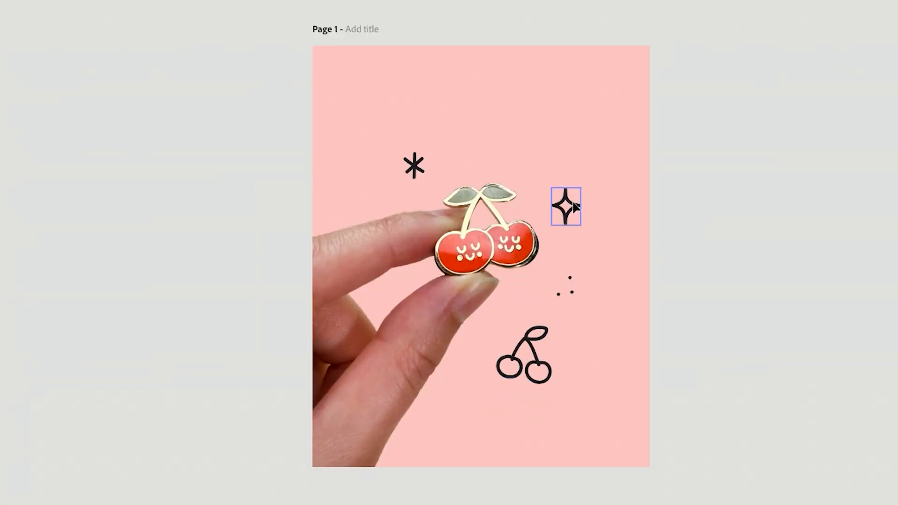
left_click_drag(575, 207, 550, 147)
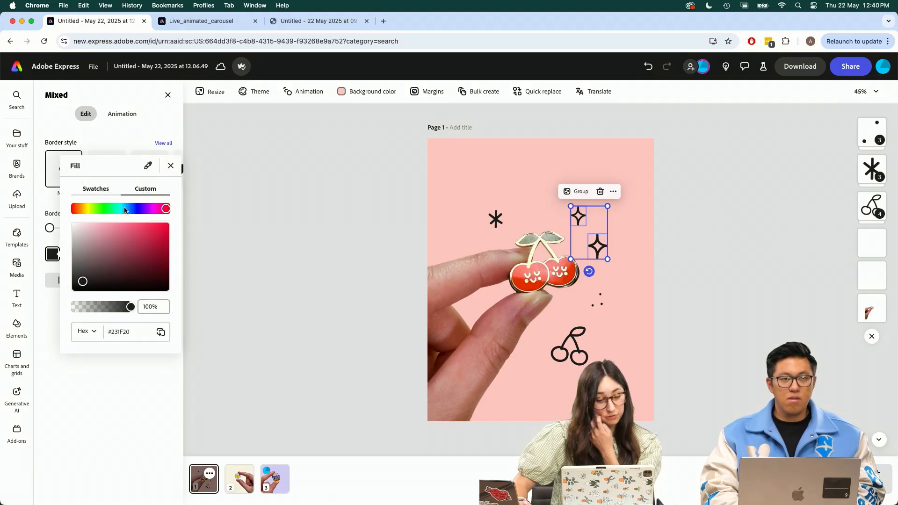
- Fill both sparkles on page 1 with the red brand color #EF4D3E
left_click(95, 188)
left_click(80, 323)
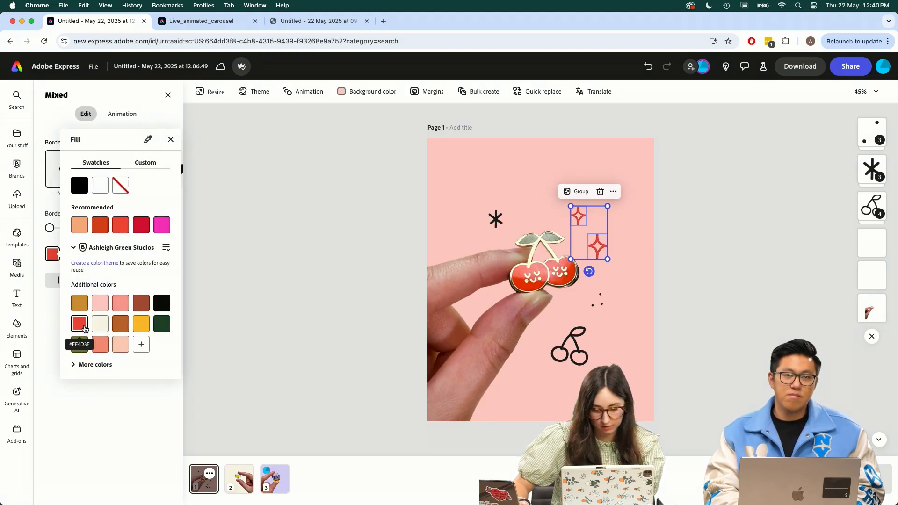
left_click(713, 282)
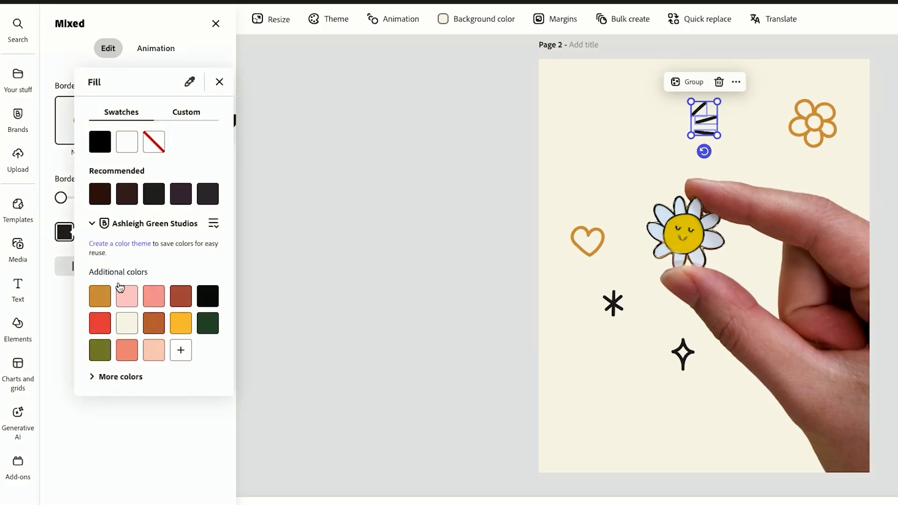
- Fill the three accent lines on page 2 with the ochre brand color and group them
left_click(103, 293)
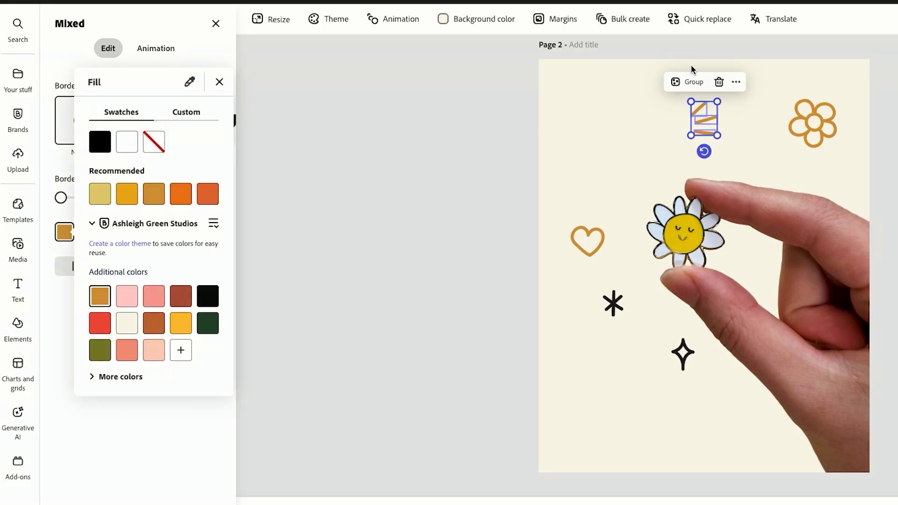
left_click(688, 81)
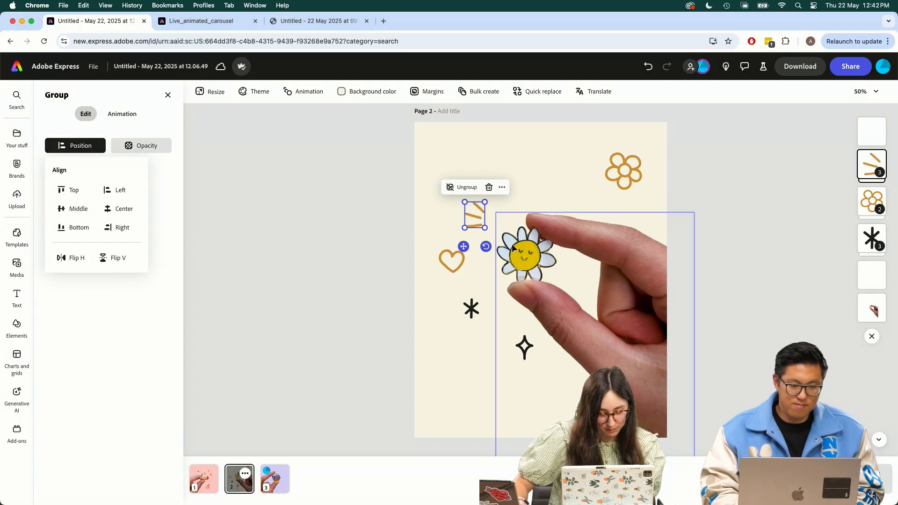
- Rotate the grouped accent lines so they radiate outward from the daisy pin's upper-left side
left_click_drag(485, 246, 480, 260)
left_click(677, 206)
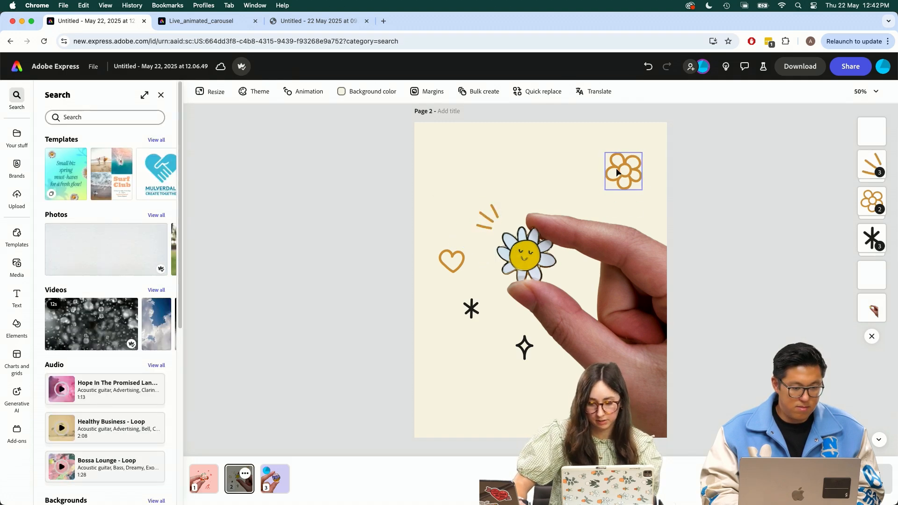
- Review the doodles on pages 1 and 2, and open page 3
left_click(617, 173)
left_click(216, 490)
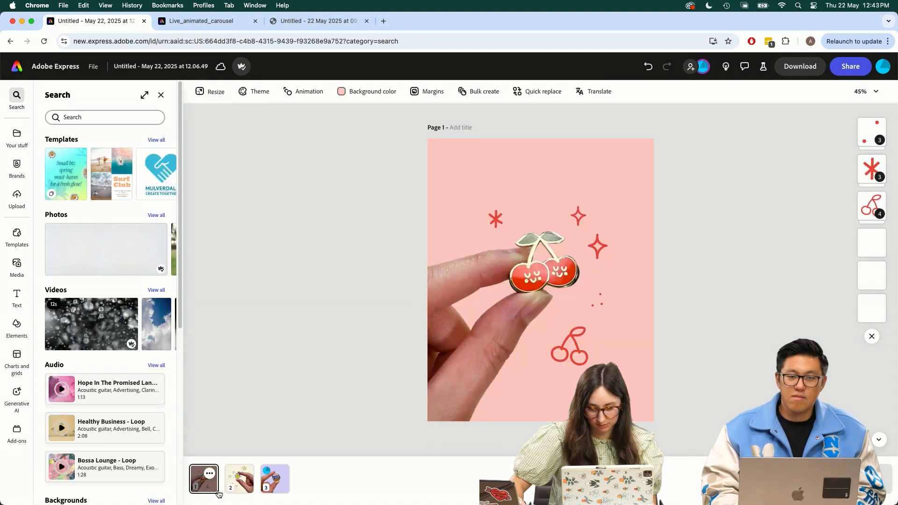
left_click(239, 486)
left_click(280, 489)
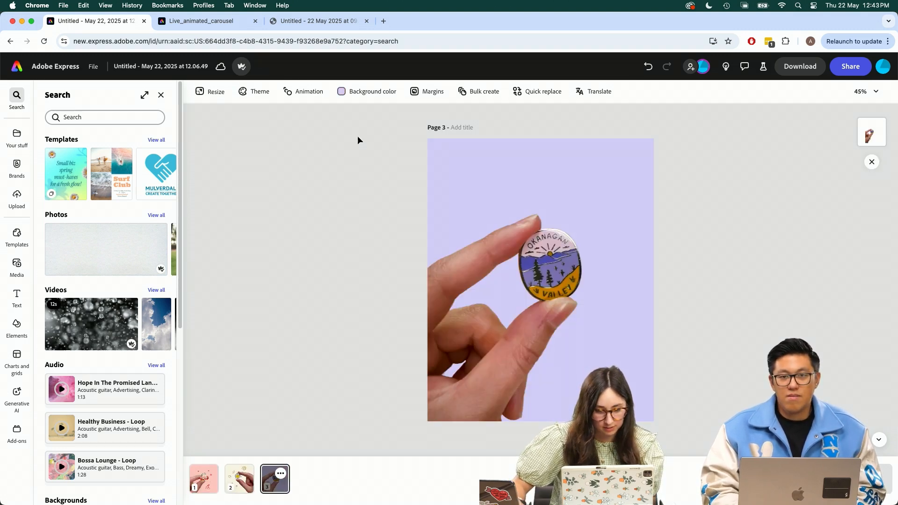
- Switch to the Live_animated_carousel file and select the sun and tree doodles for page 3
key("ctrl+Tab")
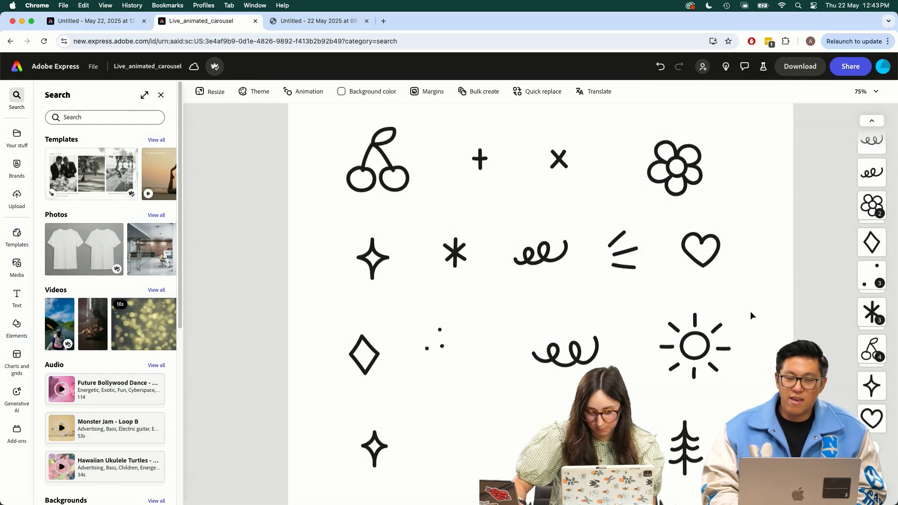
left_click(711, 341)
left_click(685, 444, "shift")
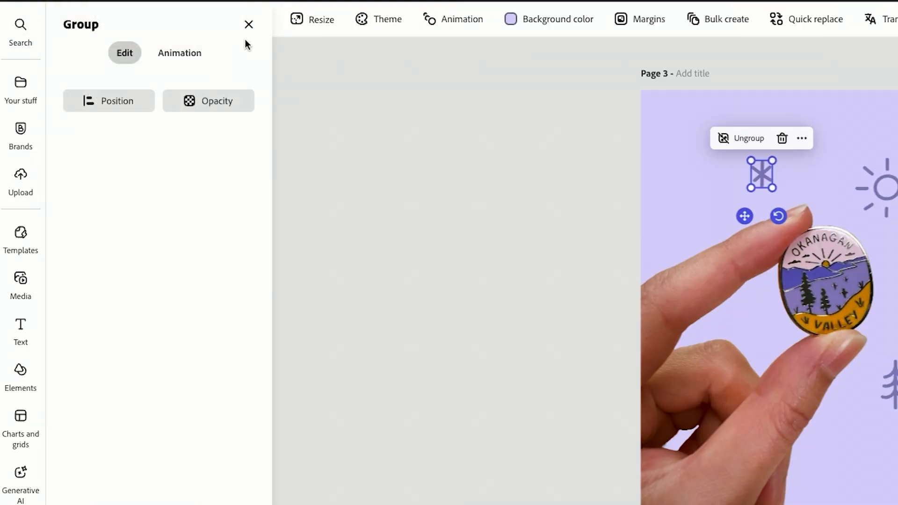
- Apply the Blinking loop animation to page 3's asterisk and sparkle doodles, and open its duration, personality and intensity settings
left_click(174, 54)
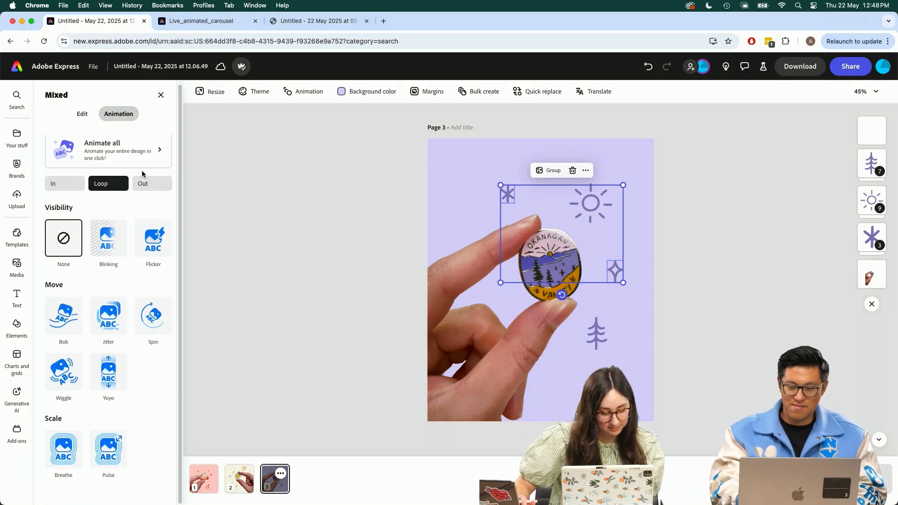
left_click(112, 242)
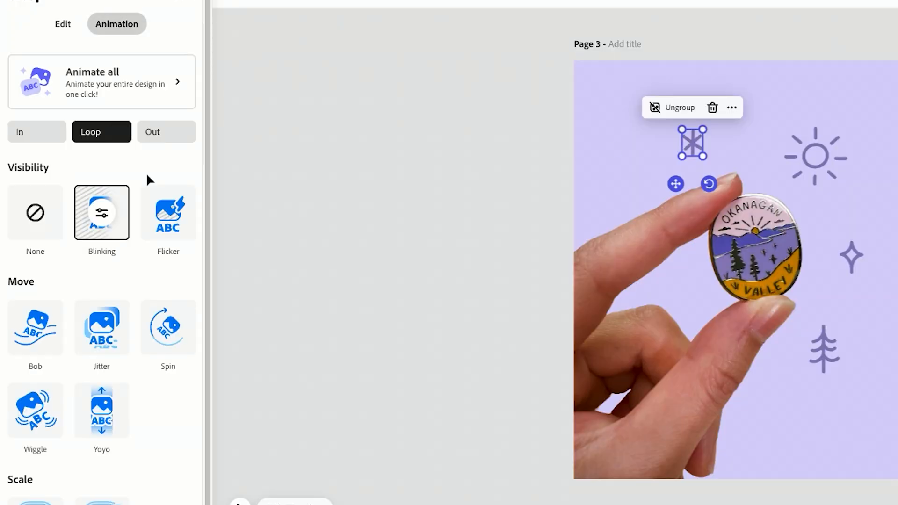
left_click(105, 218)
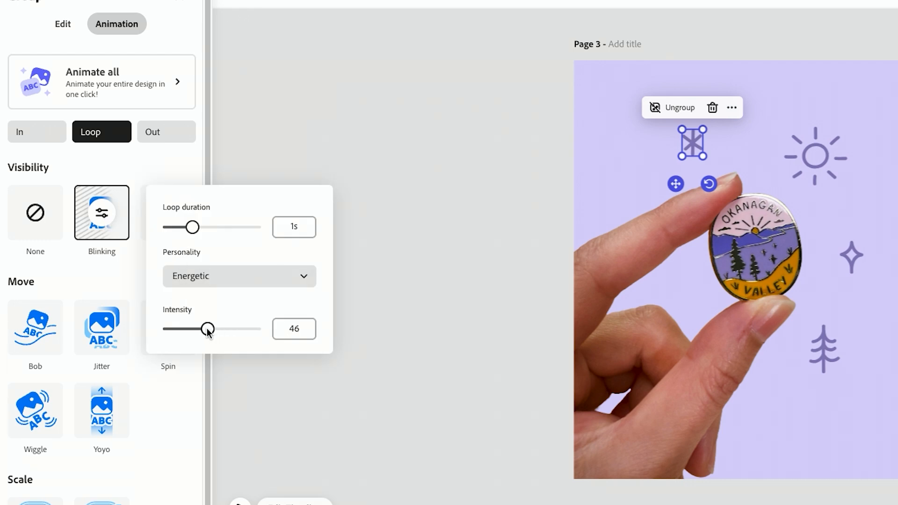
left_click(504, 268)
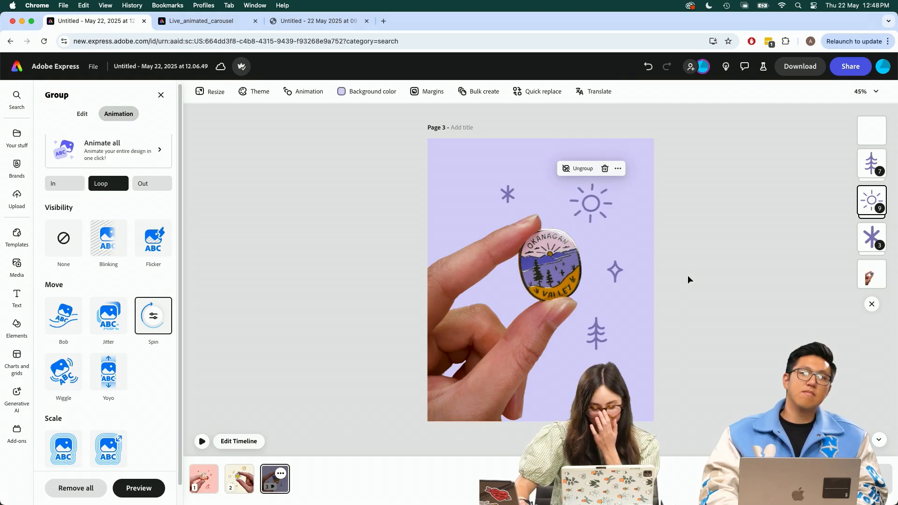
left_click(687, 275)
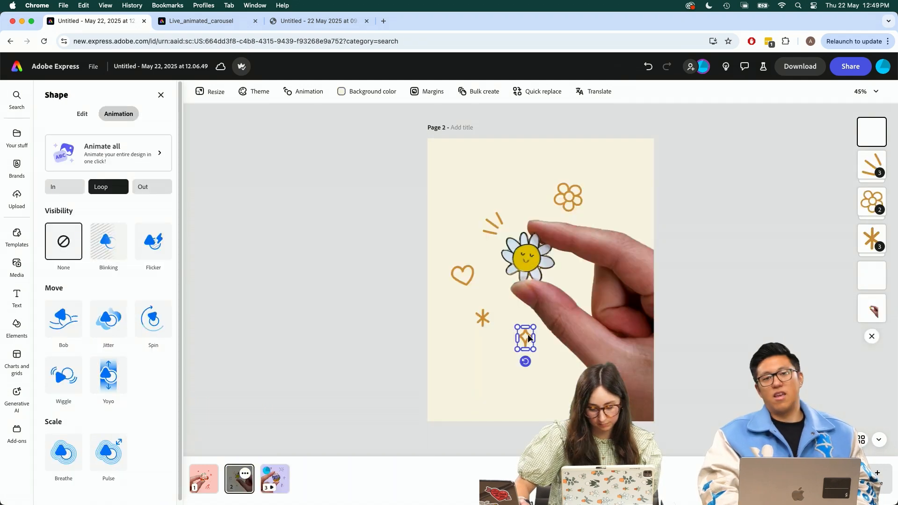
- Select the grouped accent lines beside the daisy pin on page 2 and show their entrance animation options
left_click(768, 197)
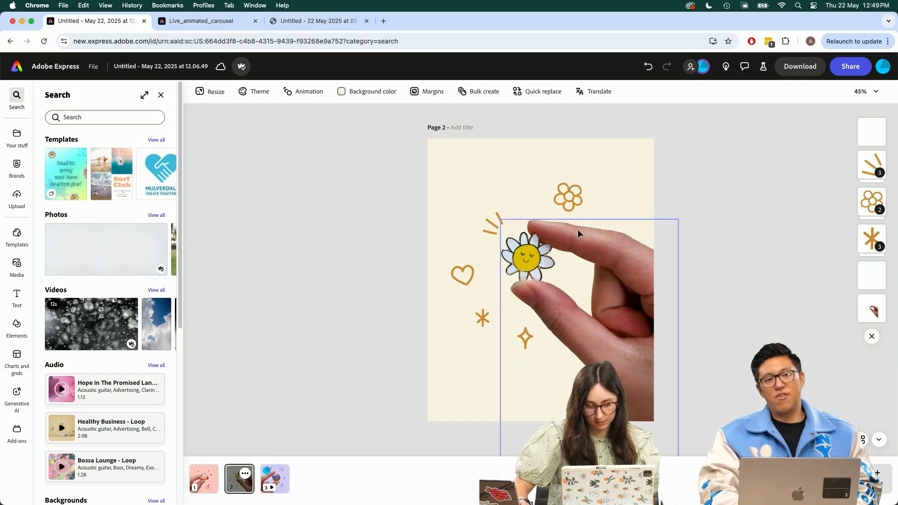
double_click(497, 217)
left_click(453, 202)
left_click(484, 224)
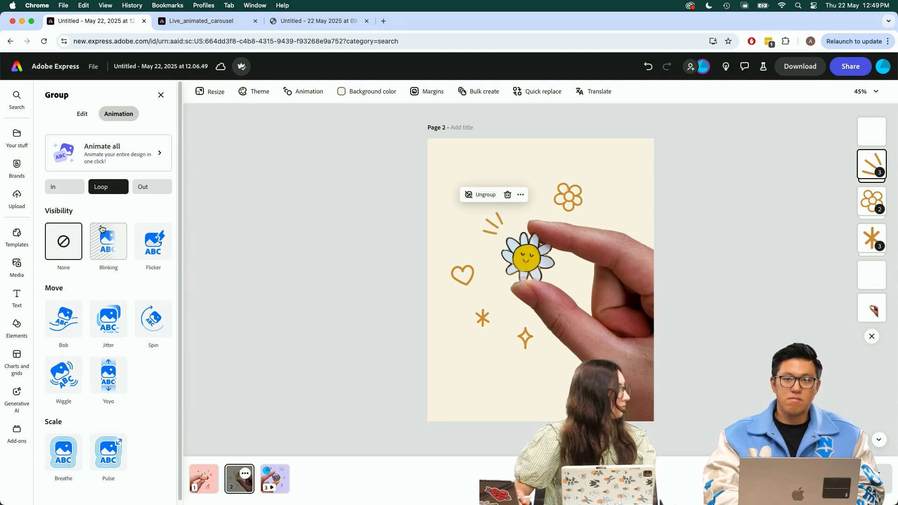
left_click(51, 187)
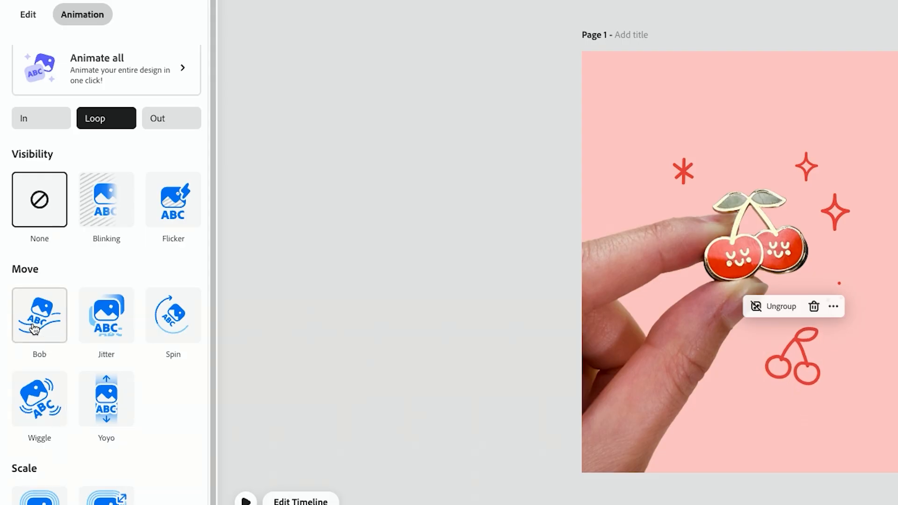
- Apply the Bob loop animation to the cherry doodle on page 1
left_click(34, 329)
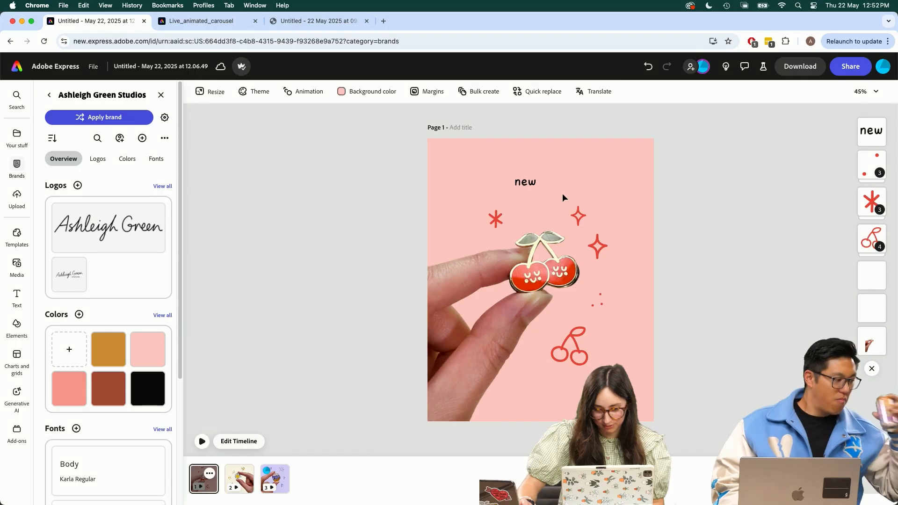
- Duplicate the "new" text on page 1, place the copy to its right and change it to "pins!"
left_click(527, 183)
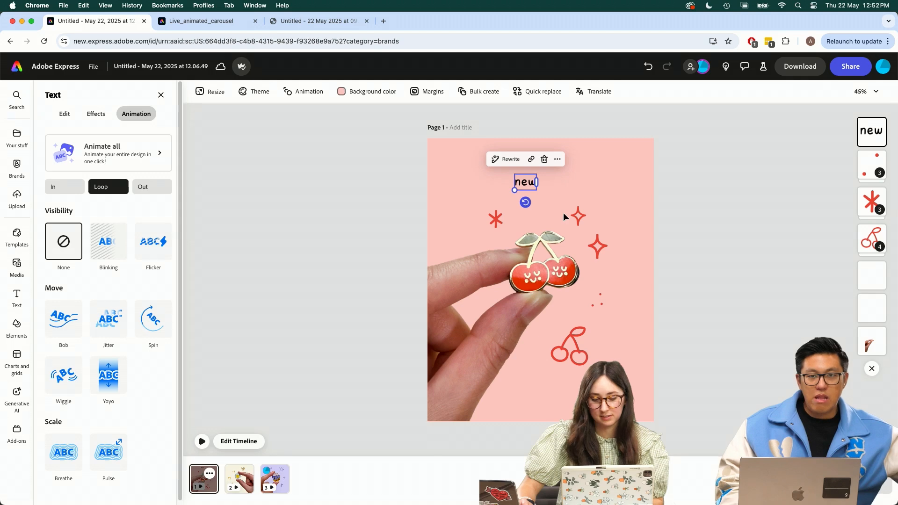
key("super+d")
left_click_drag(534, 193, 580, 185)
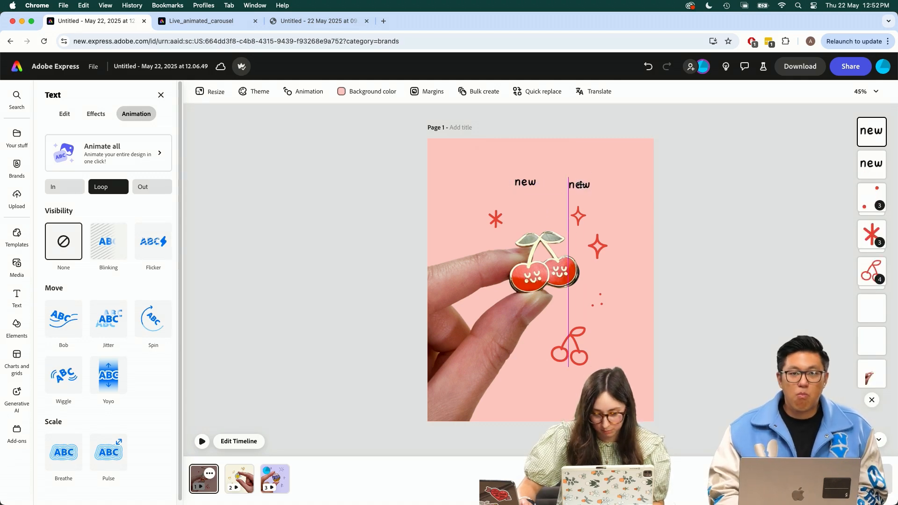
double_click(571, 186)
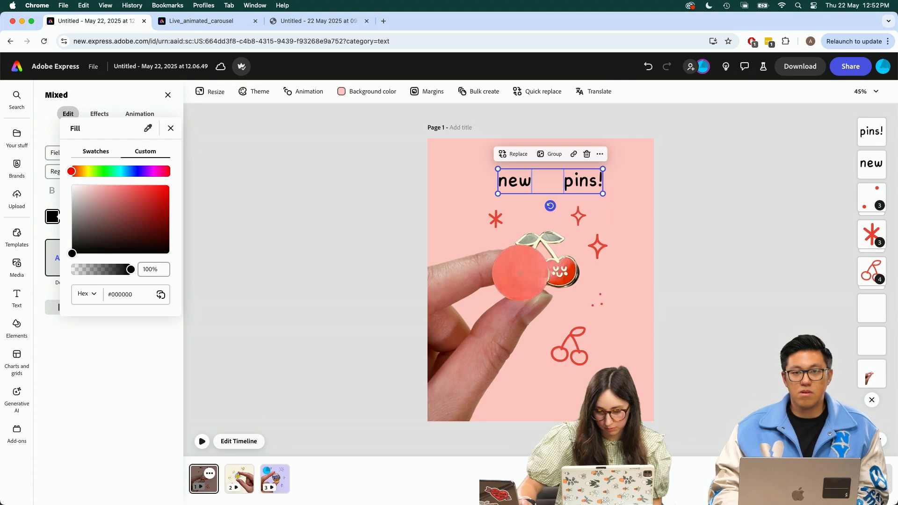
- Fill the words "new" and "pins!" with the red sampled from the cherry pin and give them a white outline
left_click(515, 279)
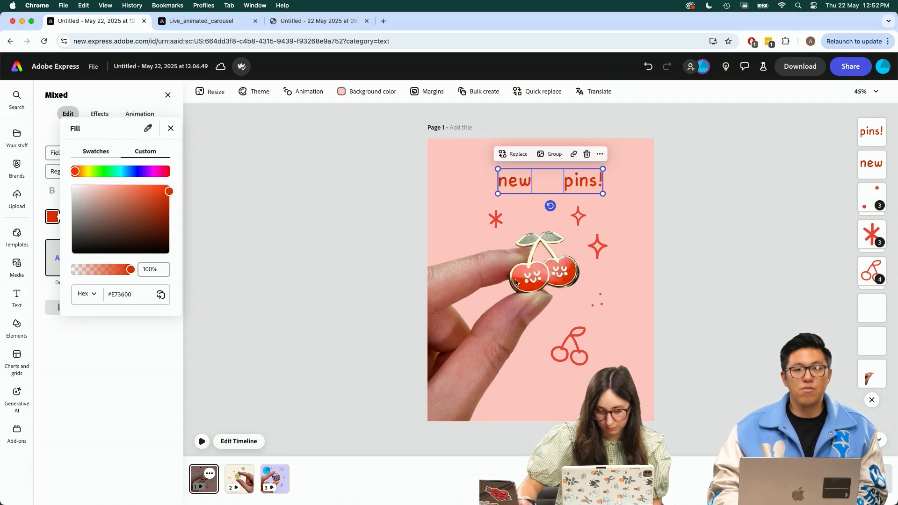
left_click(86, 221)
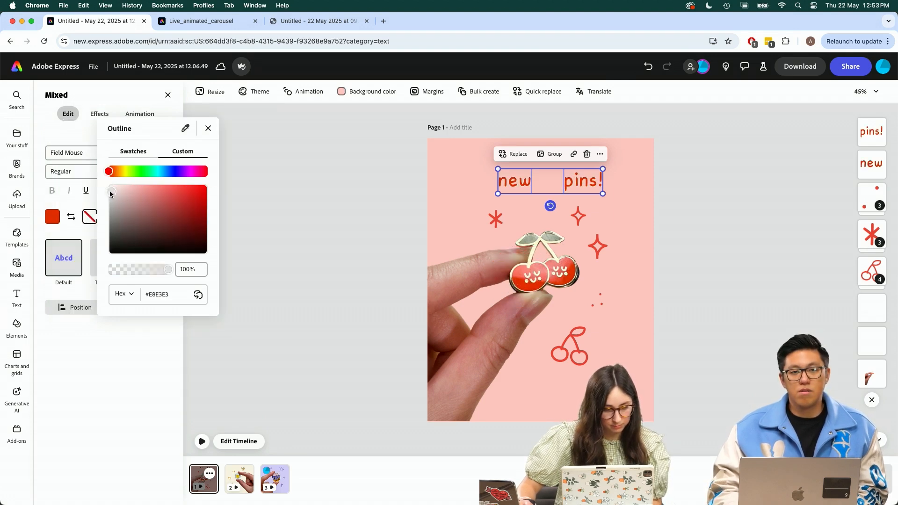
left_click(83, 222)
left_click(108, 220)
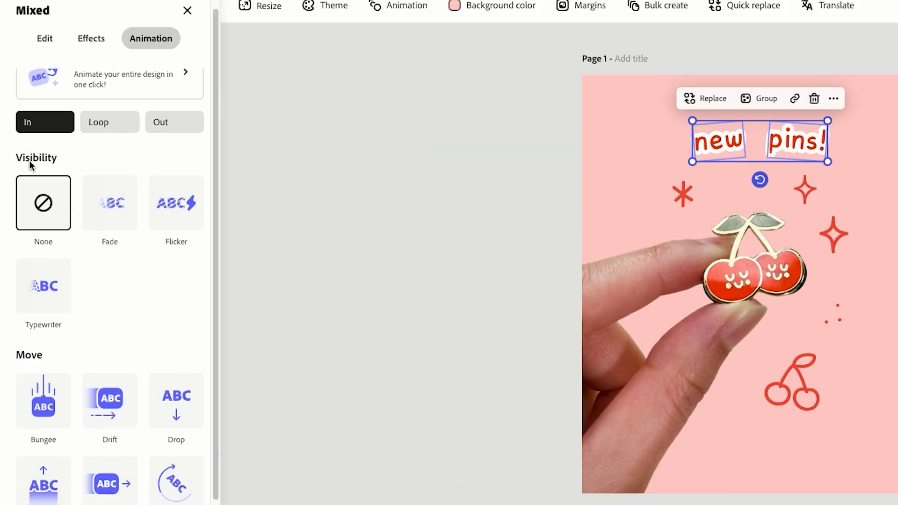
- Apply the Bungee entrance animation and the Wiggle loop animation to the "new" and "pins!" text
scroll(33, 201, "down", 3)
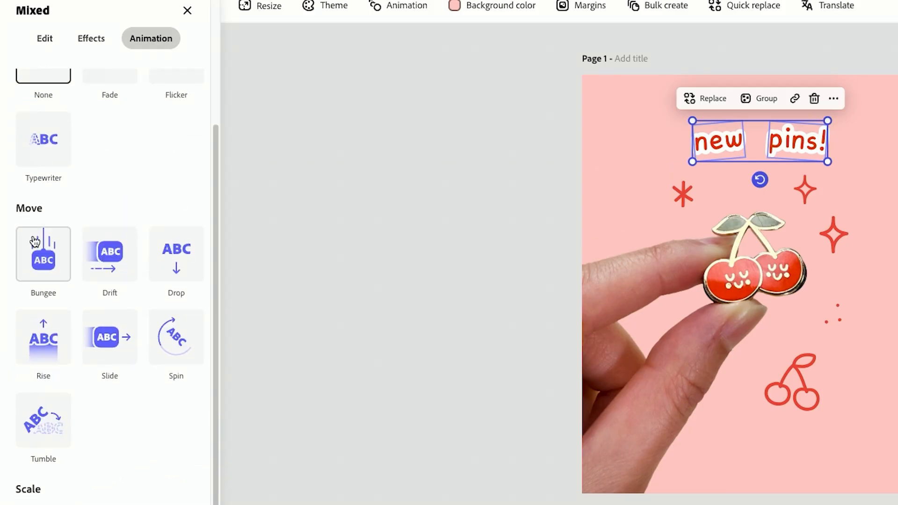
left_click(49, 232)
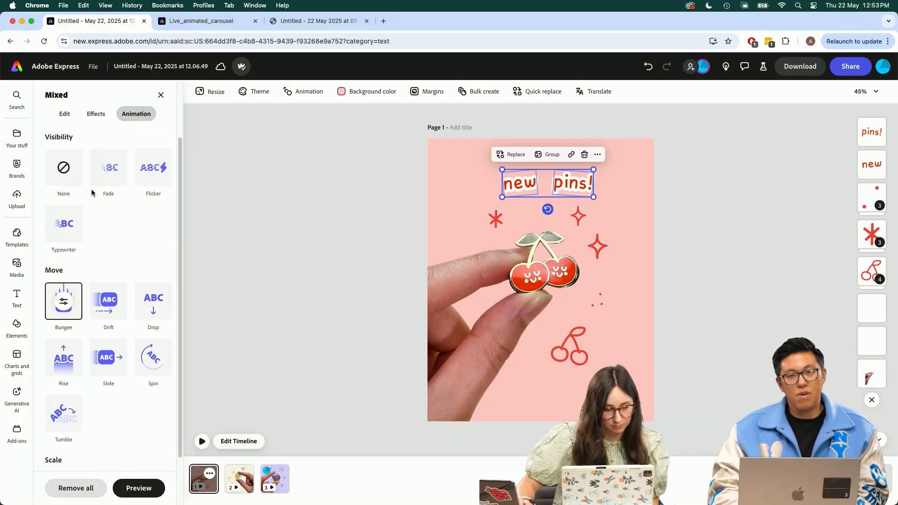
left_click(108, 187)
scroll(111, 261, "down", 1)
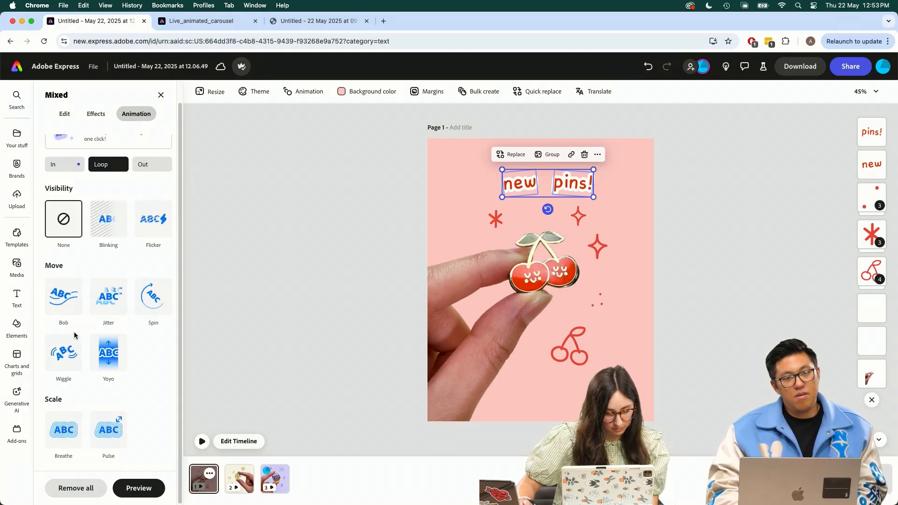
left_click(64, 357)
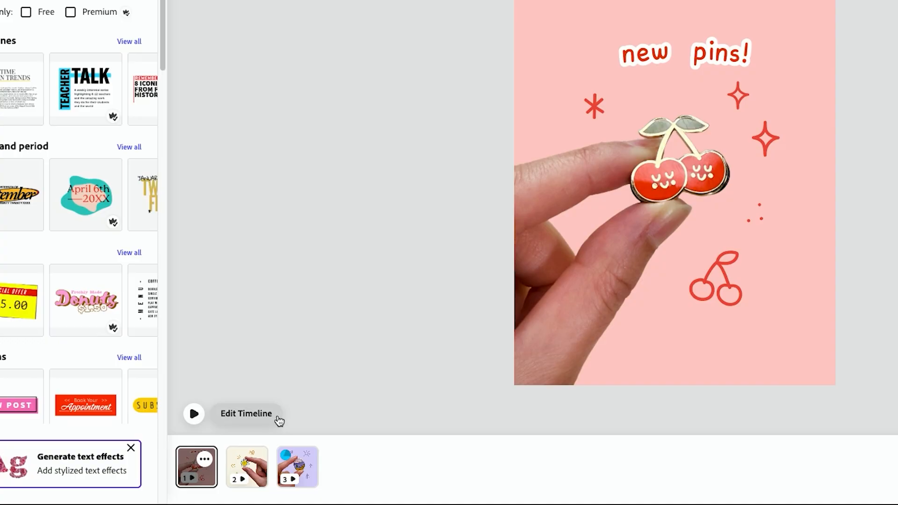
- Open page 1's timeline, turn on layer timing and move the playhead to the start
left_click(273, 419)
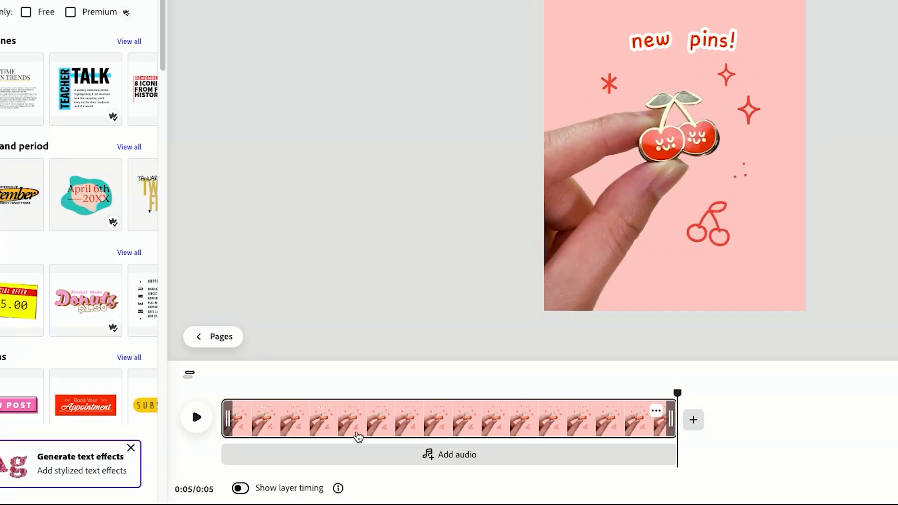
left_click(241, 489)
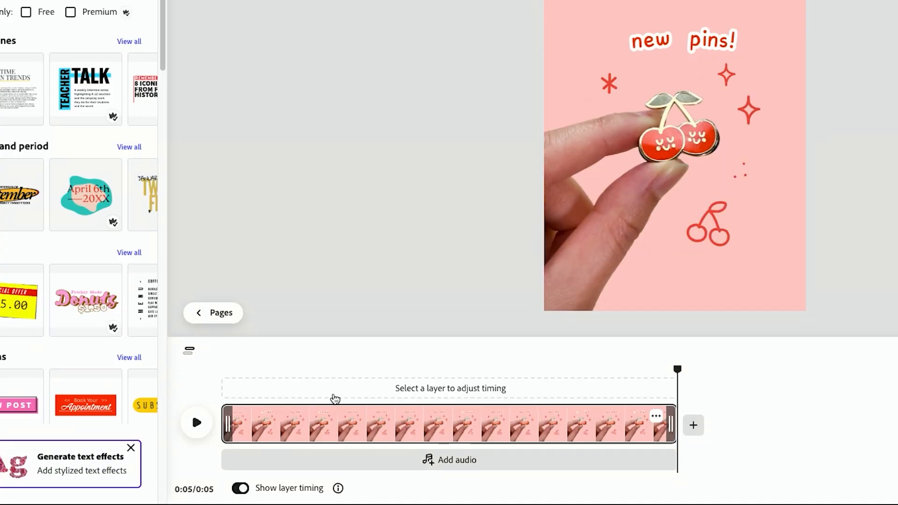
left_click_drag(391, 370, 222, 388)
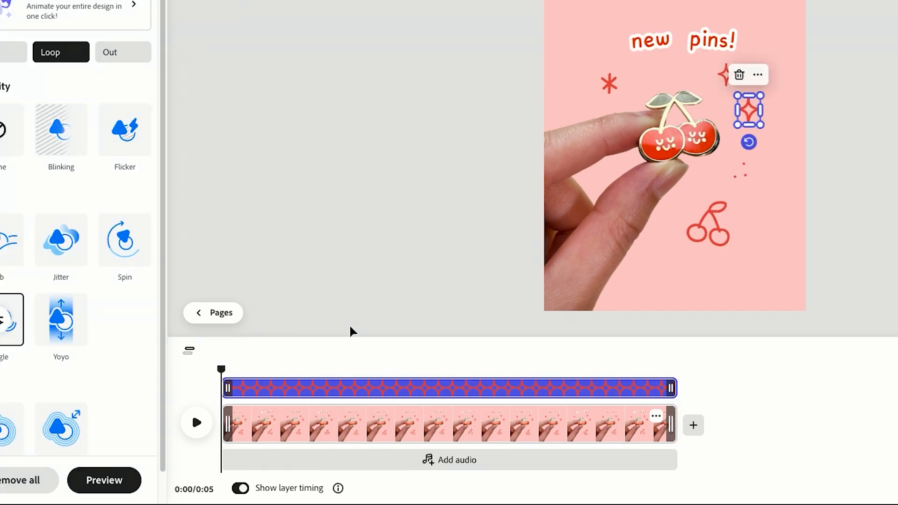
- Trim the start of the cherry doodle's layer to about 0:01 and play page 1's animation from the beginning
left_click(715, 225)
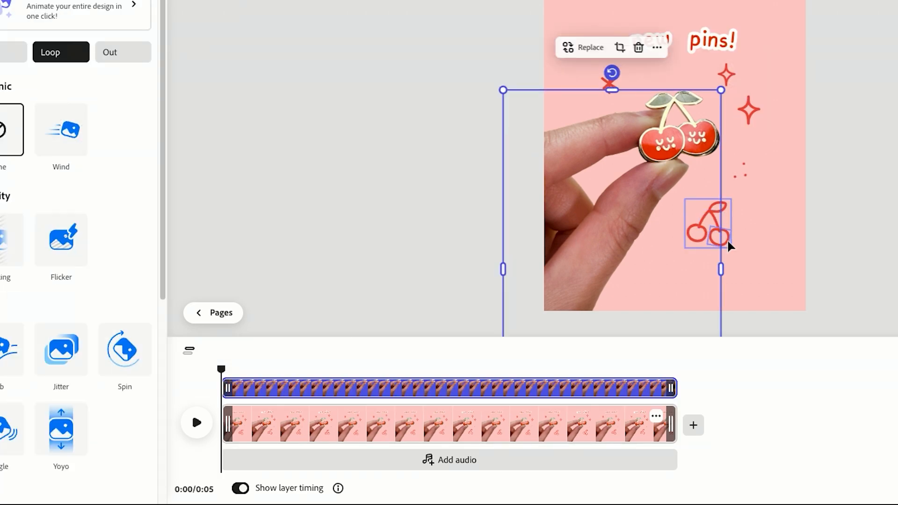
left_click(726, 241)
left_click(846, 215)
left_click(725, 210)
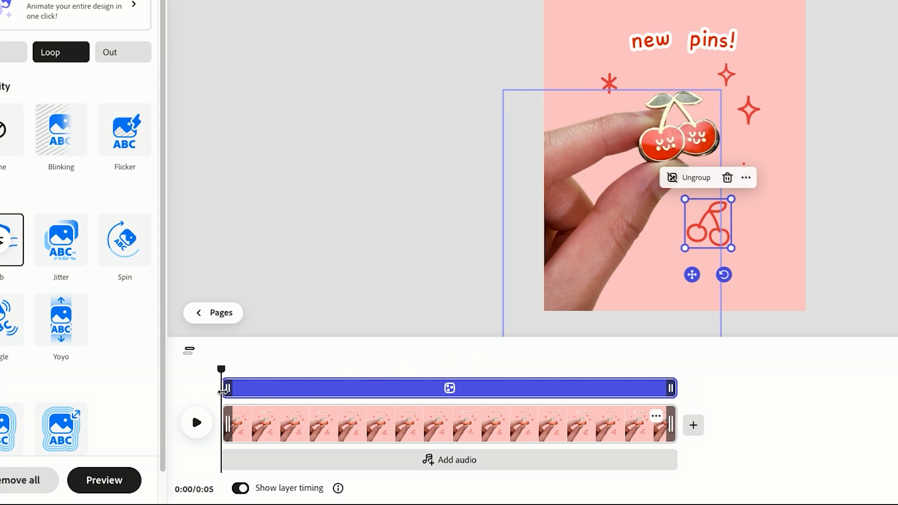
left_click_drag(271, 397, 285, 391)
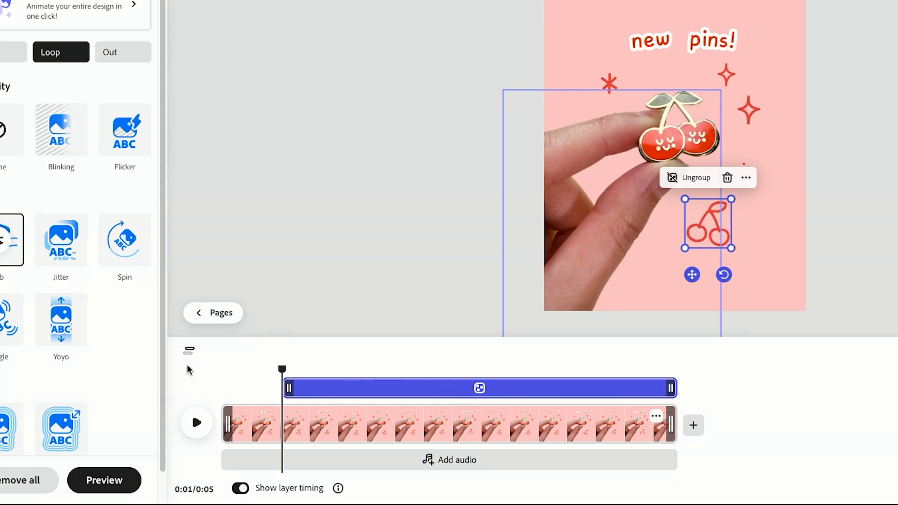
left_click(221, 407)
left_click(196, 423)
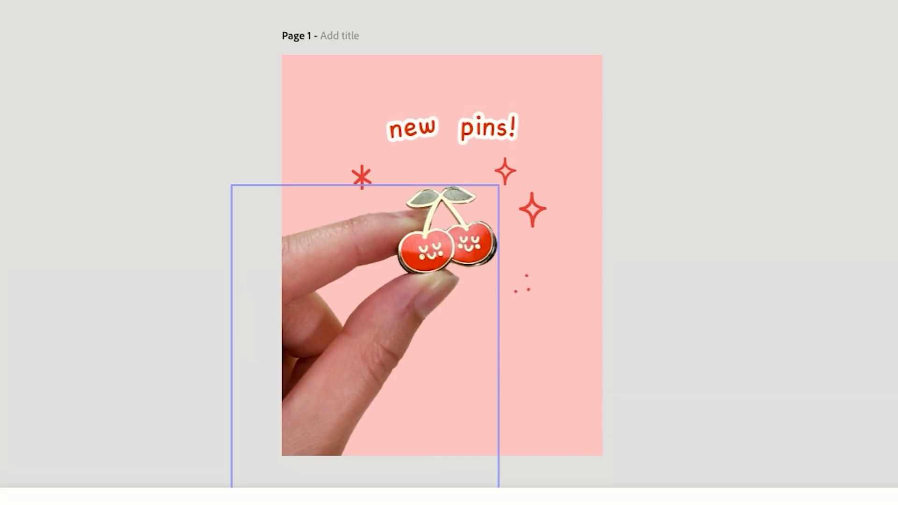